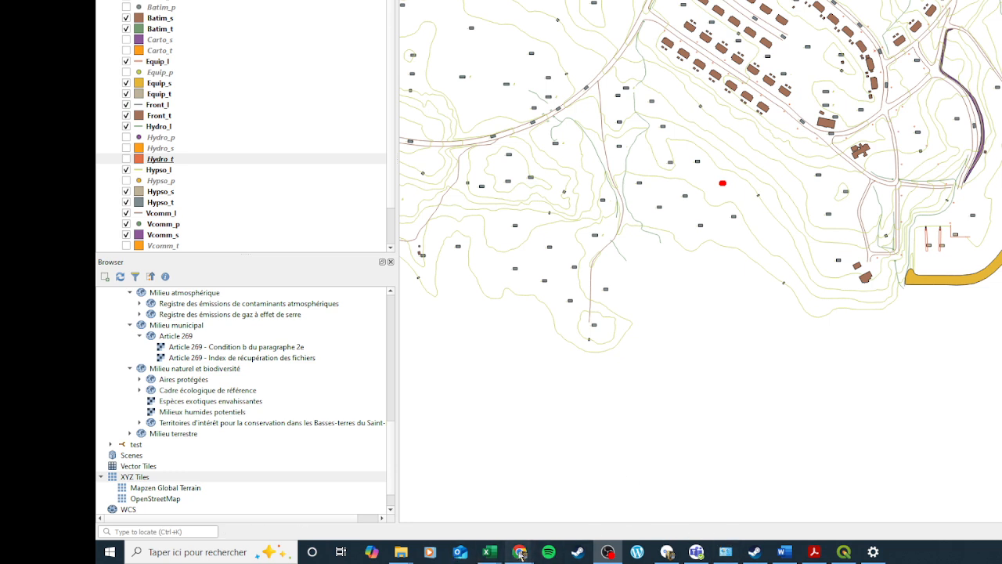
Switch to Chrome and bring up the knowledge-base article on adding Google map tiles to QGIS, from its beginning.
mouse_move(520, 555)
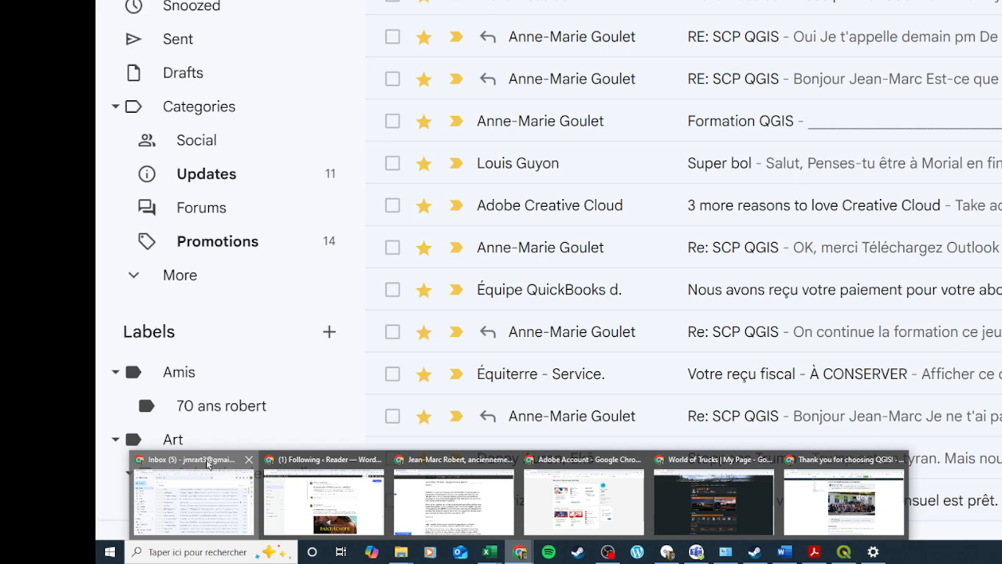
left_click(208, 464)
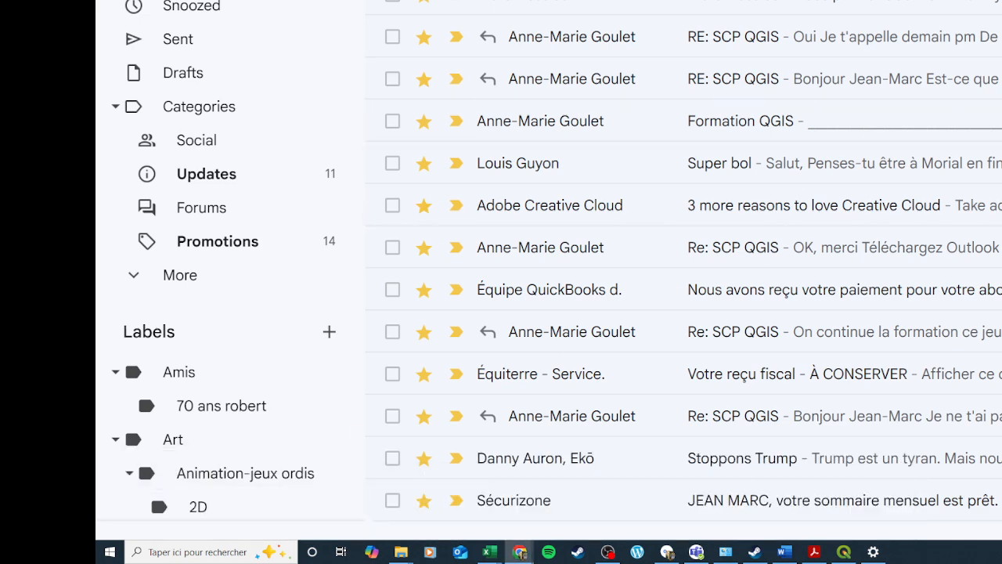
key("ctrl+Tab")
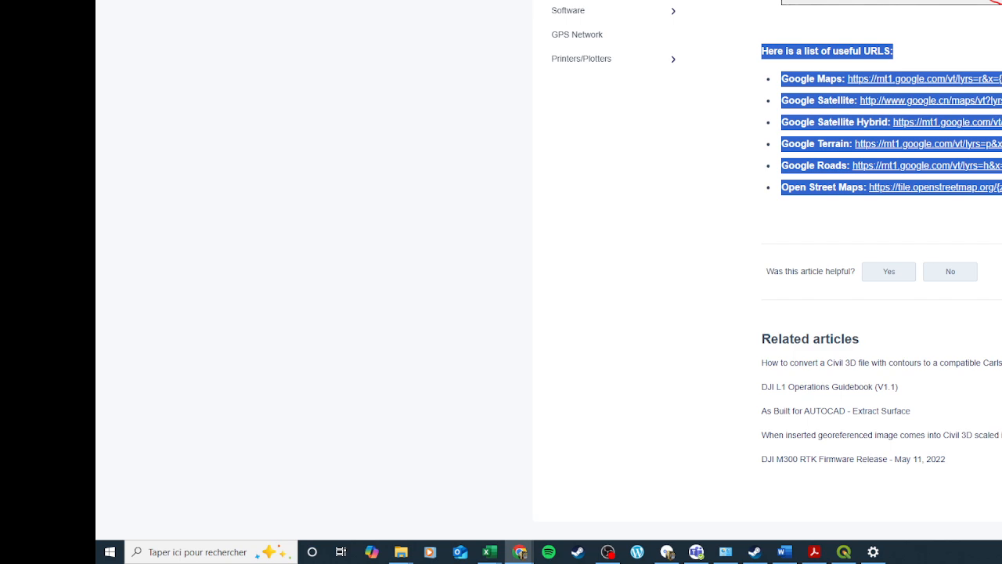
left_click(688, 142)
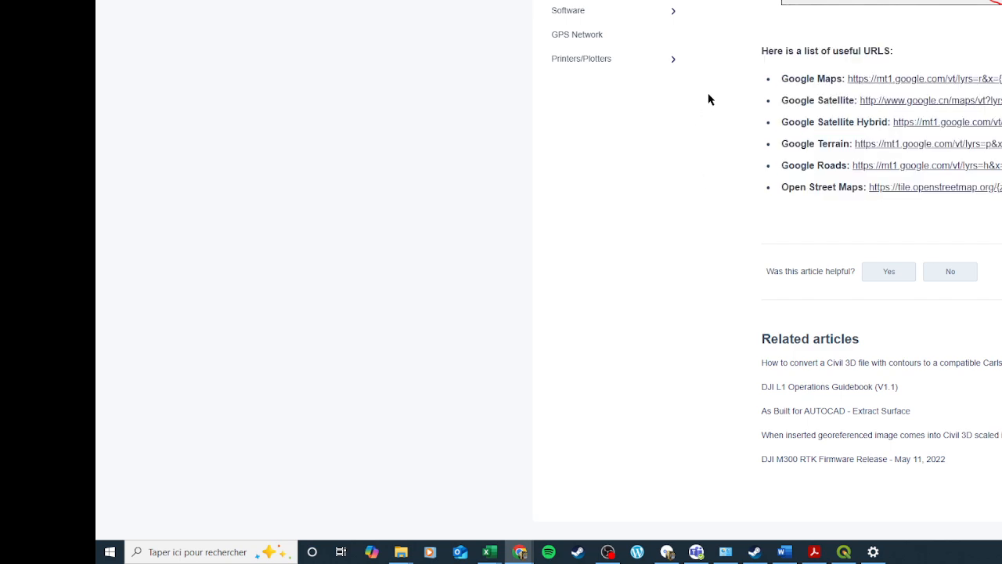
scroll(710, 99, "up", 3)
scroll(776, 74, "up", 10)
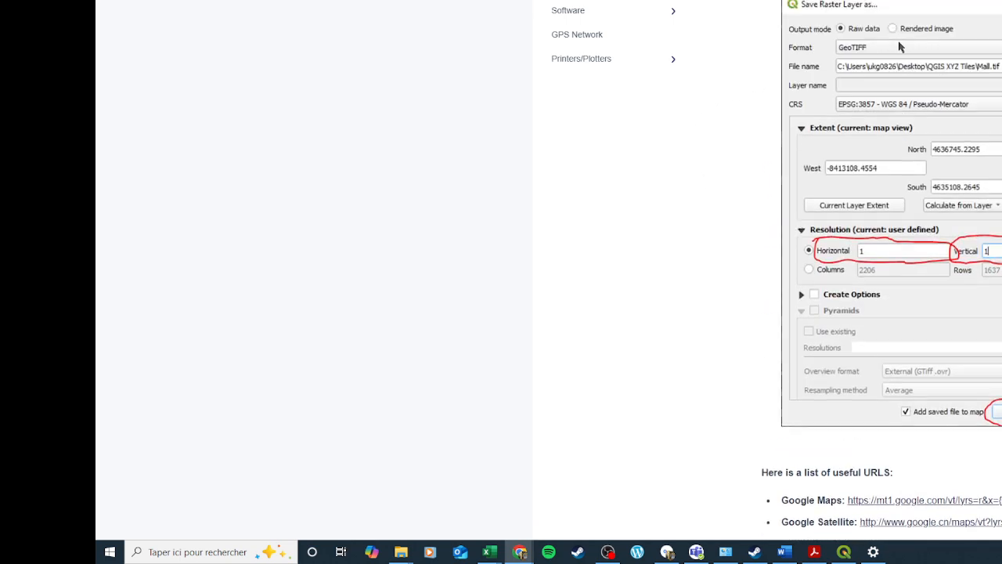
scroll(899, 47, "up", 5)
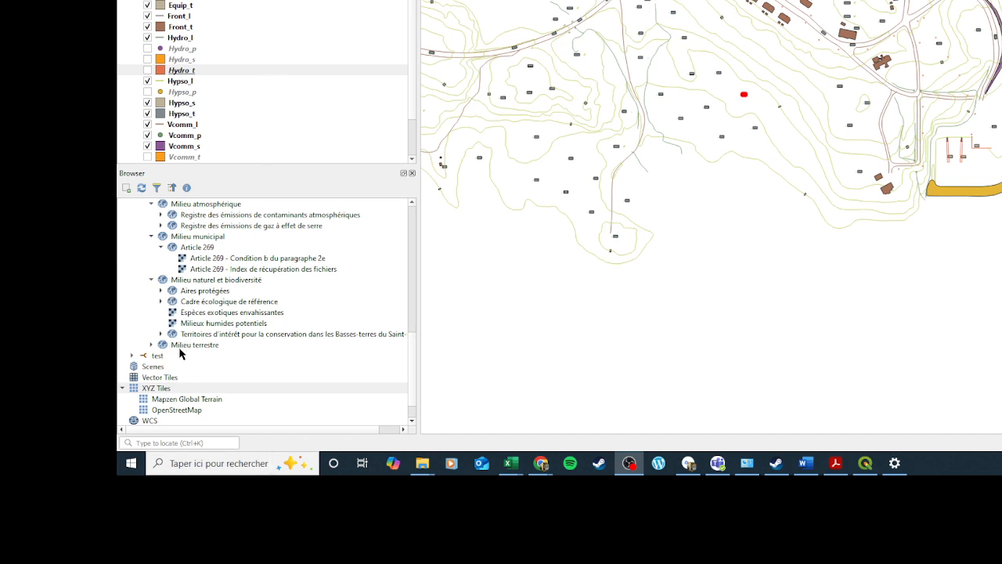
Switch to QGIS and start a new XYZ Tiles connection named "Google Earth - satellite".
right_click(159, 392)
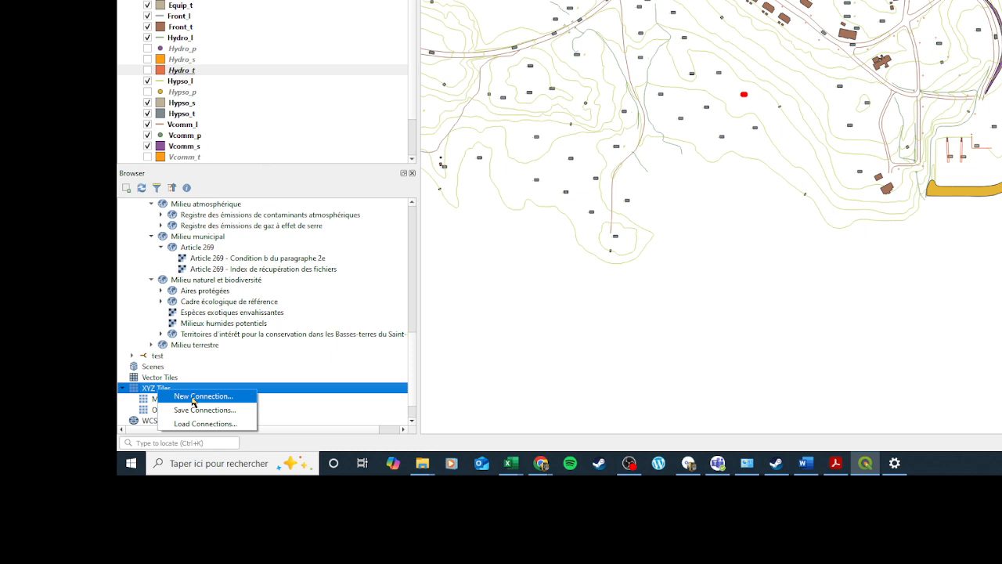
left_click(194, 397)
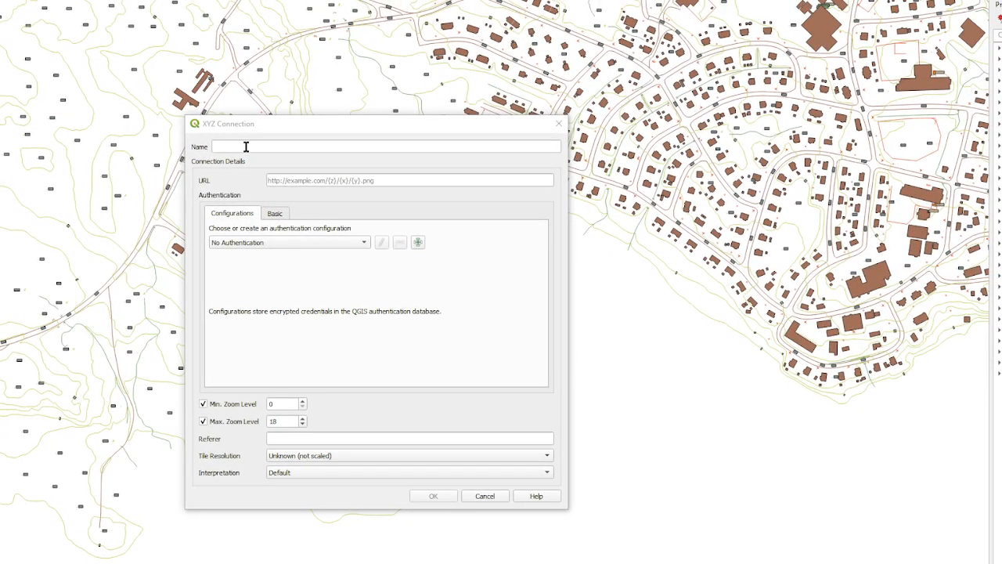
left_click(245, 147)
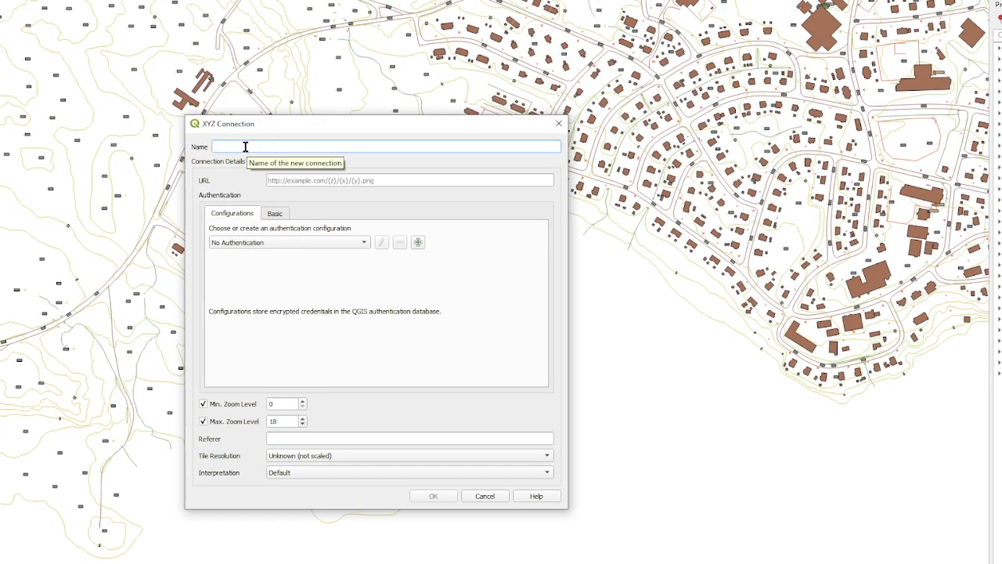
type("Google Earth")
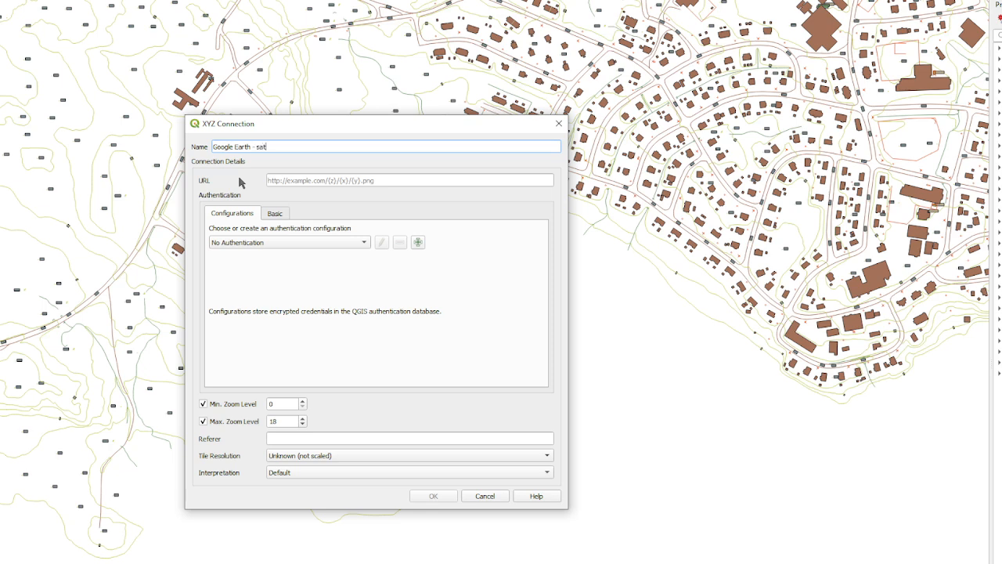
type("- satellite")
Copy the Google Satellite link address from the Chrome article into the connection's URL and save the QGIS connection.
left_click(297, 181)
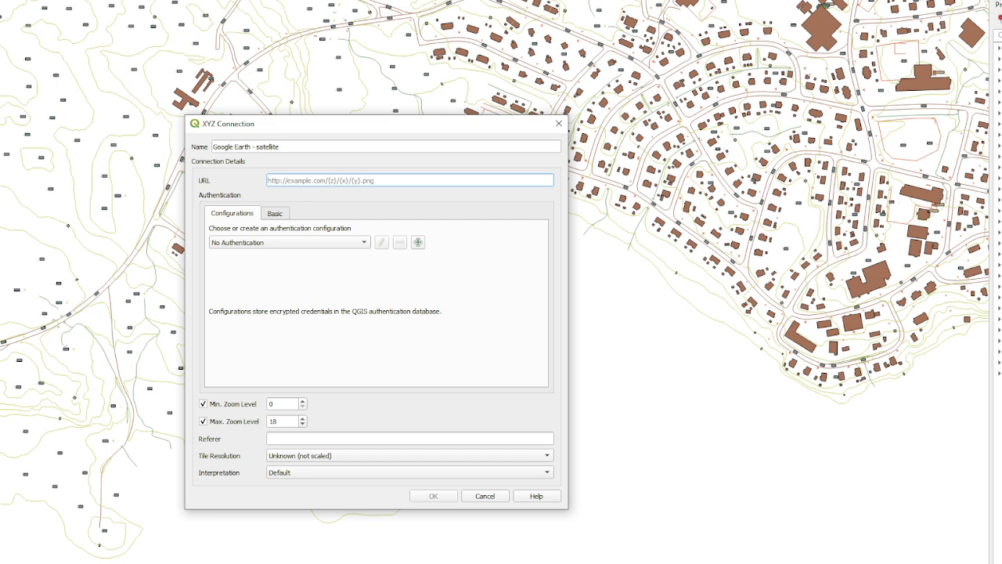
key("alt+Tab")
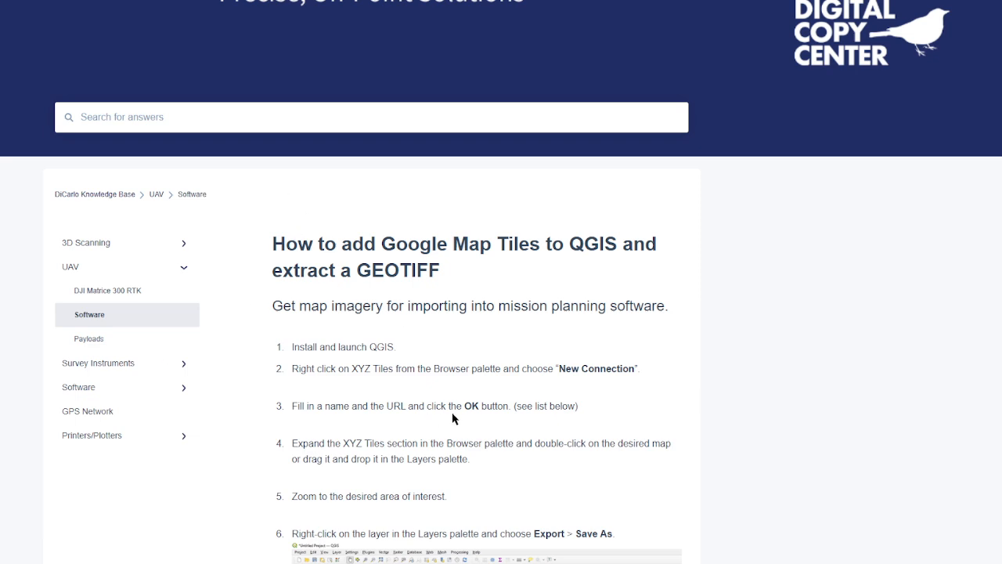
scroll(448, 395, "down", 4)
scroll(448, 389, "down", 10)
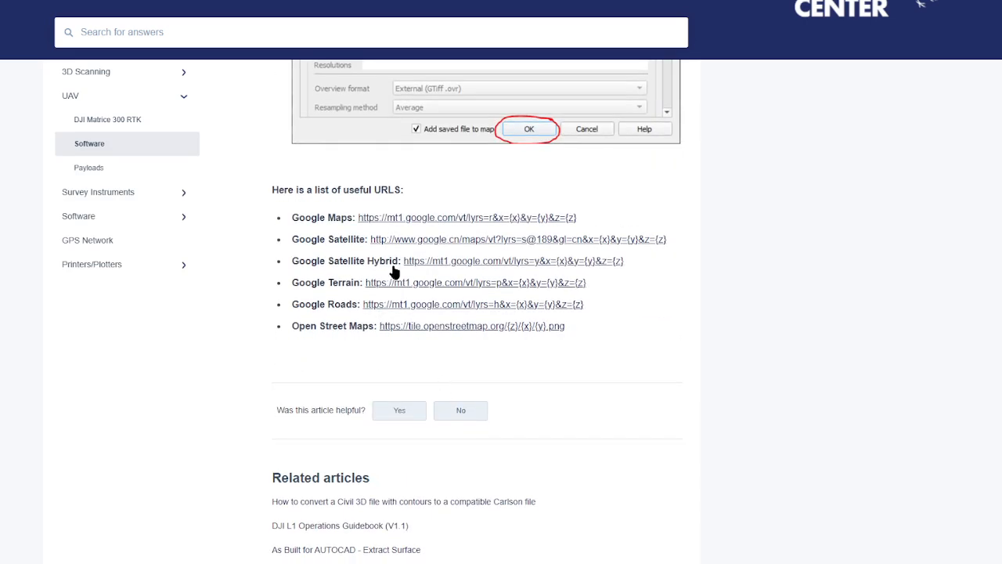
key("ctrl+plus")
key("ctrl+plus")
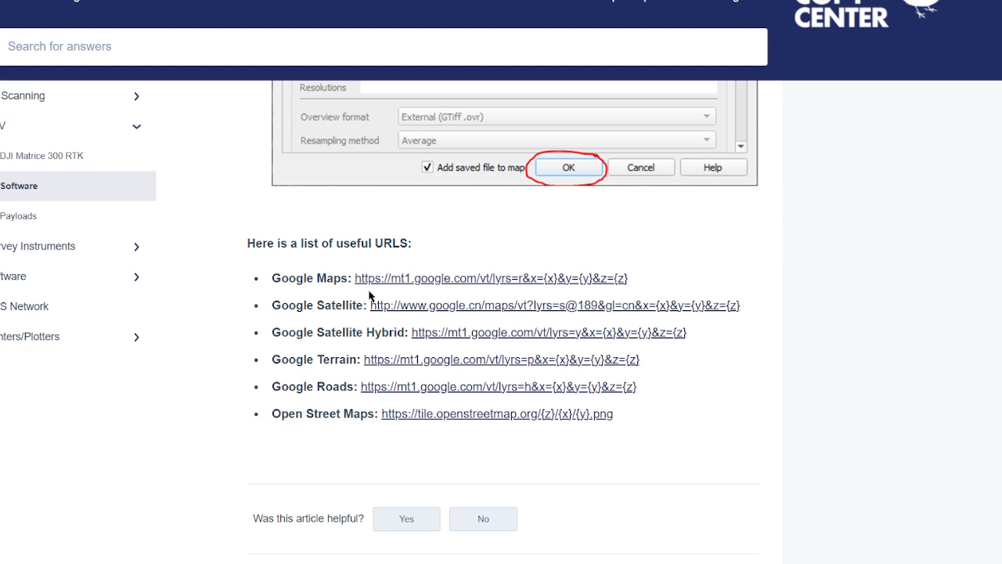
right_click(406, 313)
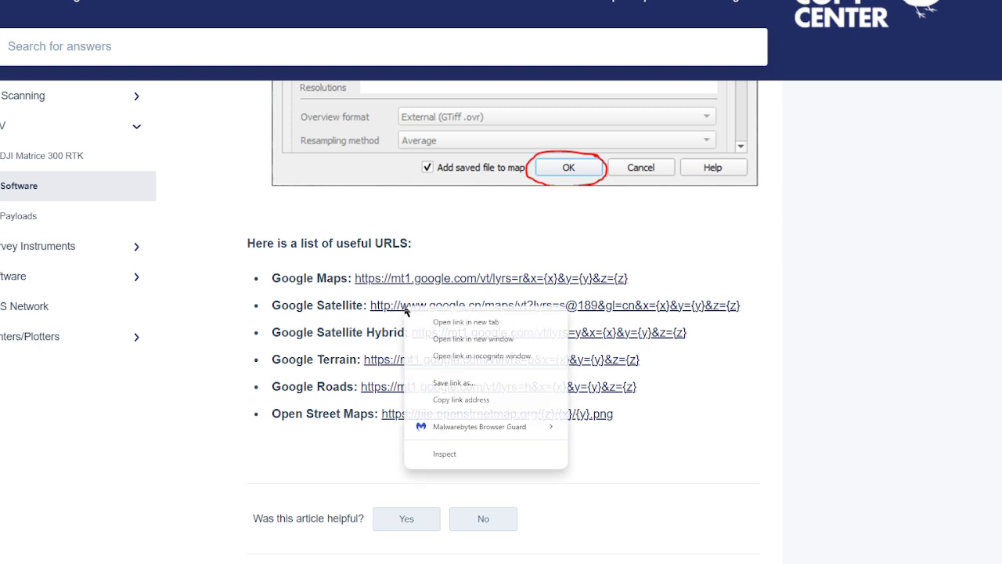
left_click(465, 400)
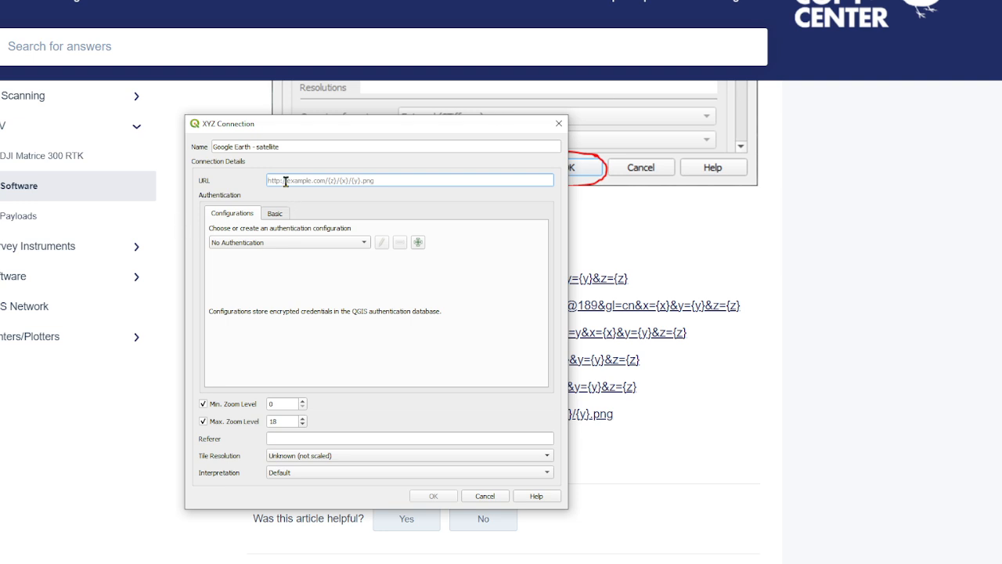
key("ctrl+v")
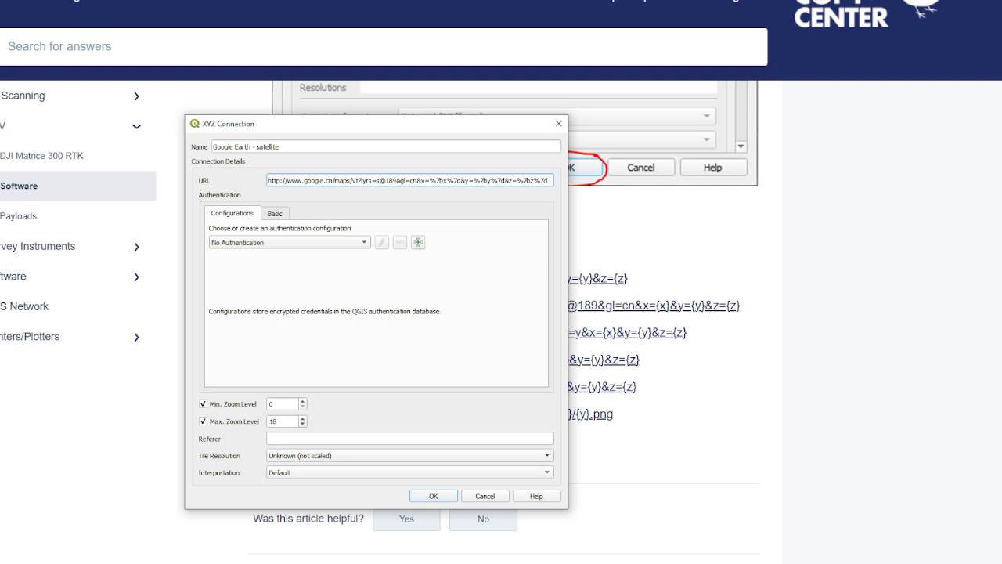
left_click(433, 497)
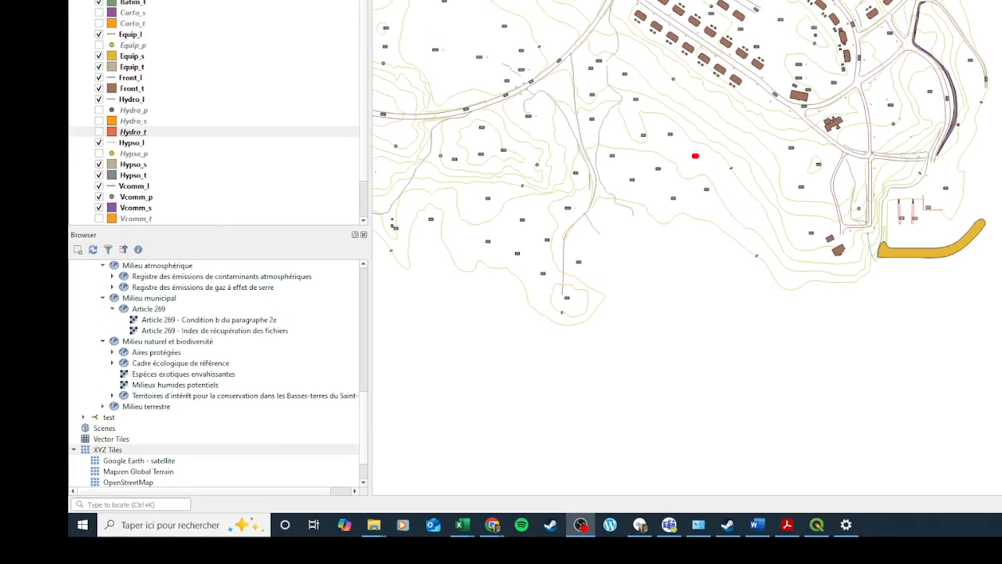
Add the Google Earth - satellite tiles to the map with the "Inverse of NAD83 to WGS 84 (6) + MTM zone 9" transformation.
left_click_drag(475, 418, 492, 402)
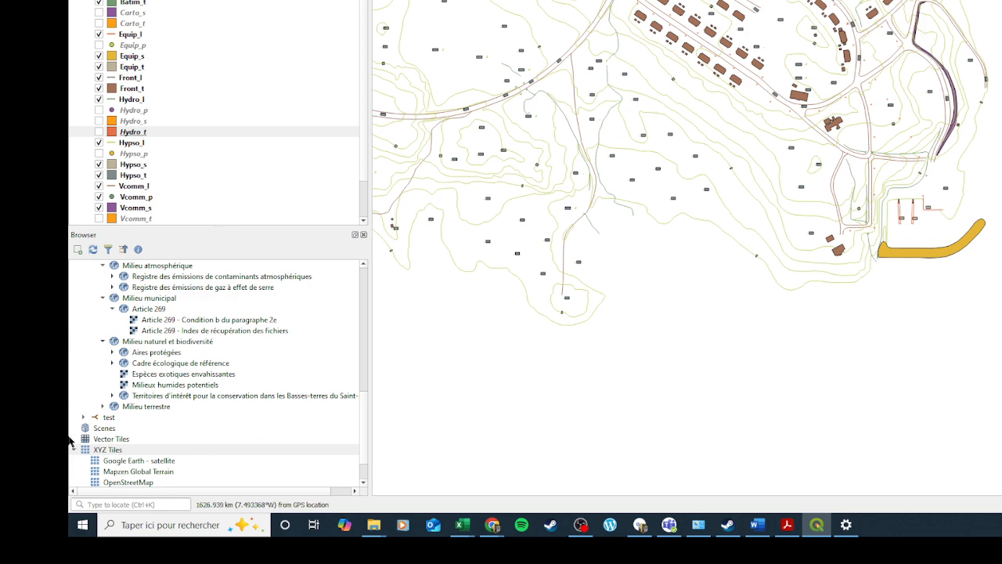
left_click(123, 465)
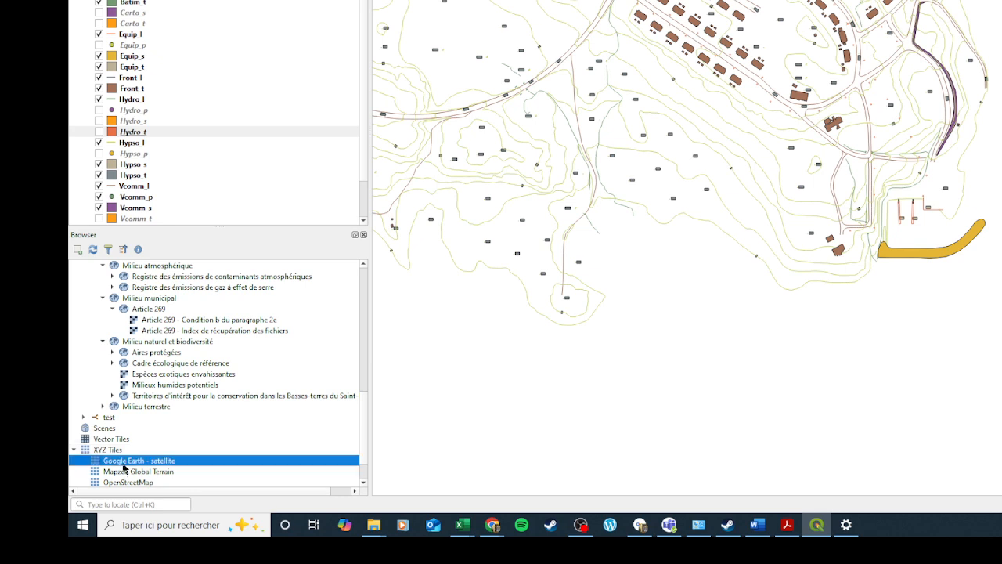
right_click(123, 468)
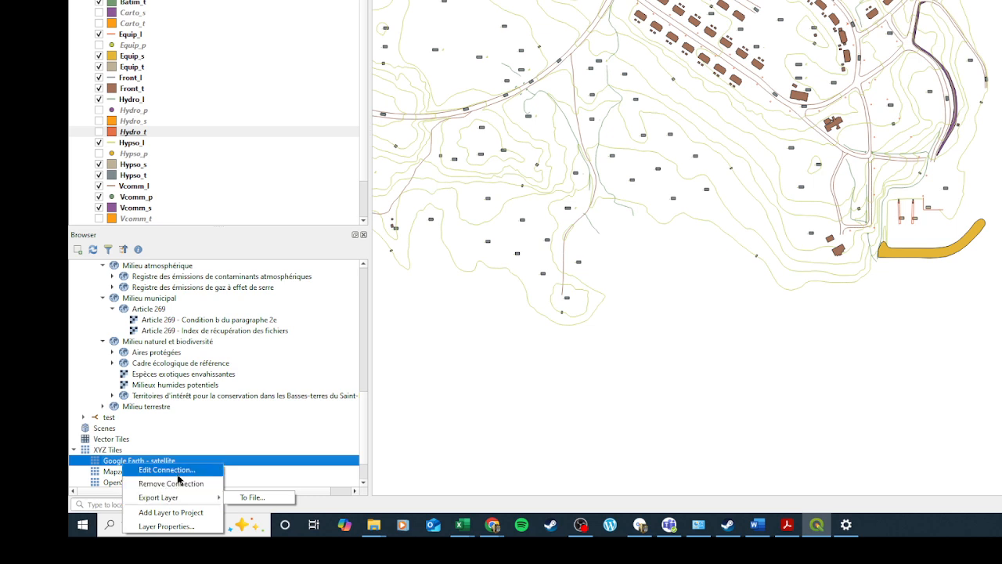
left_click_drag(101, 466, 662, 302)
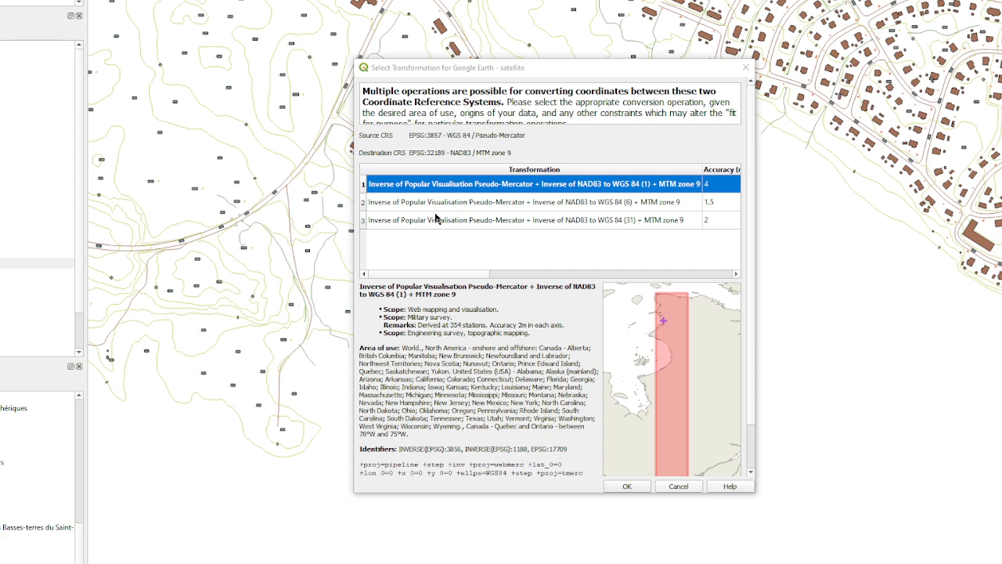
left_click(442, 204)
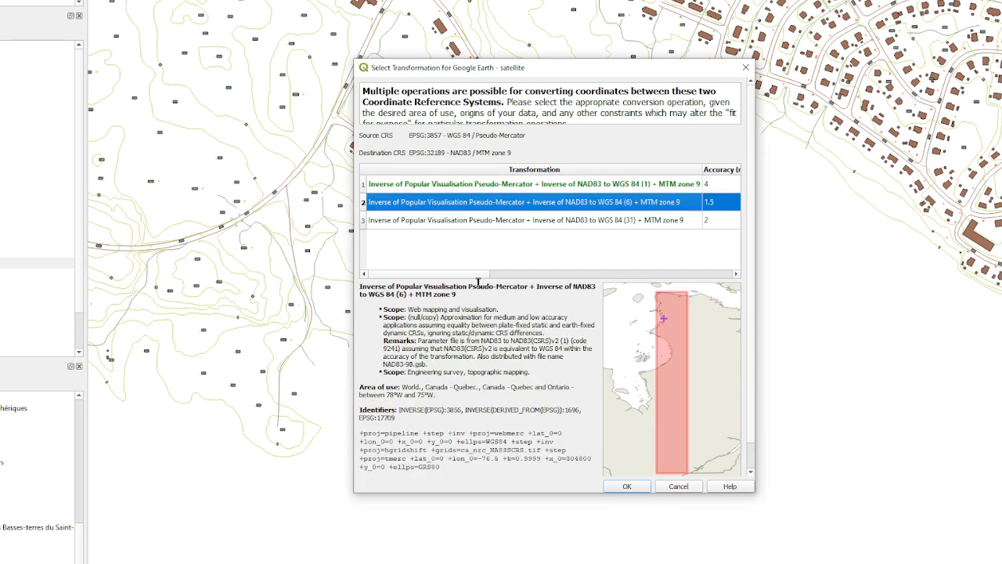
left_click(625, 487)
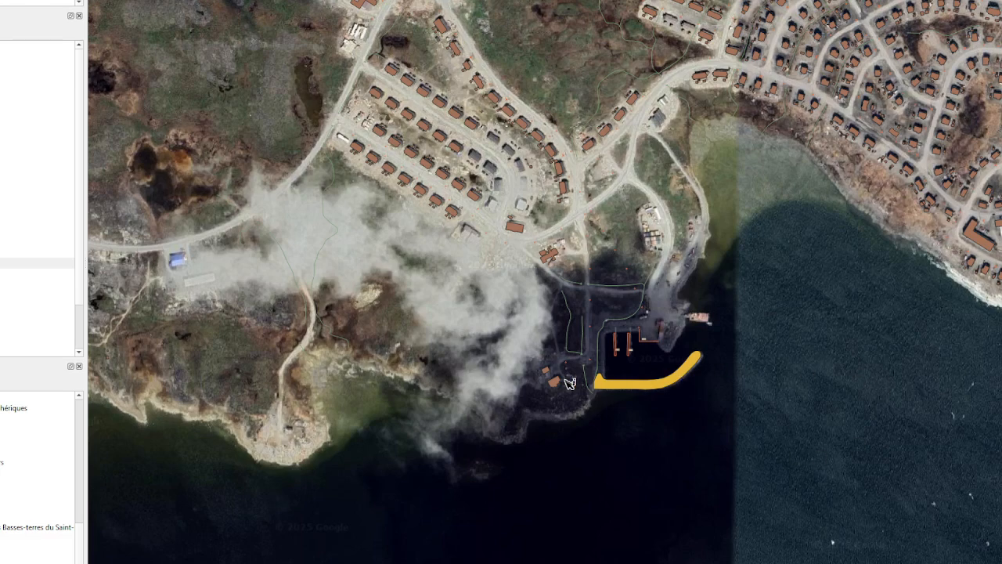
Take the Google Earth - satellite layer out of the Purvirnituq_m09 group and place it at the bottom of the layer order.
left_click_drag(533, 381, 603, 371)
left_click_drag(412, 301, 745, 306)
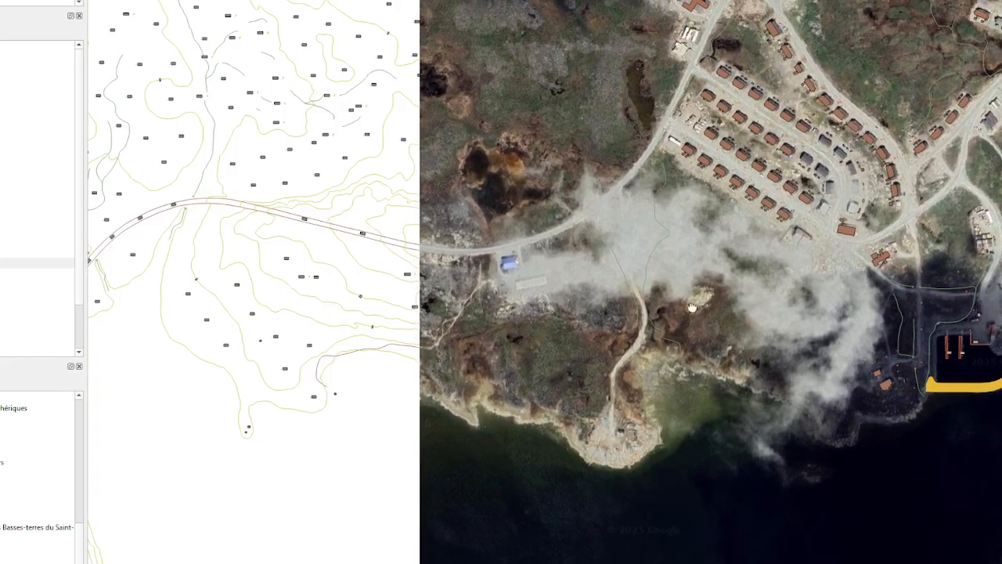
left_click_drag(558, 290, 707, 307)
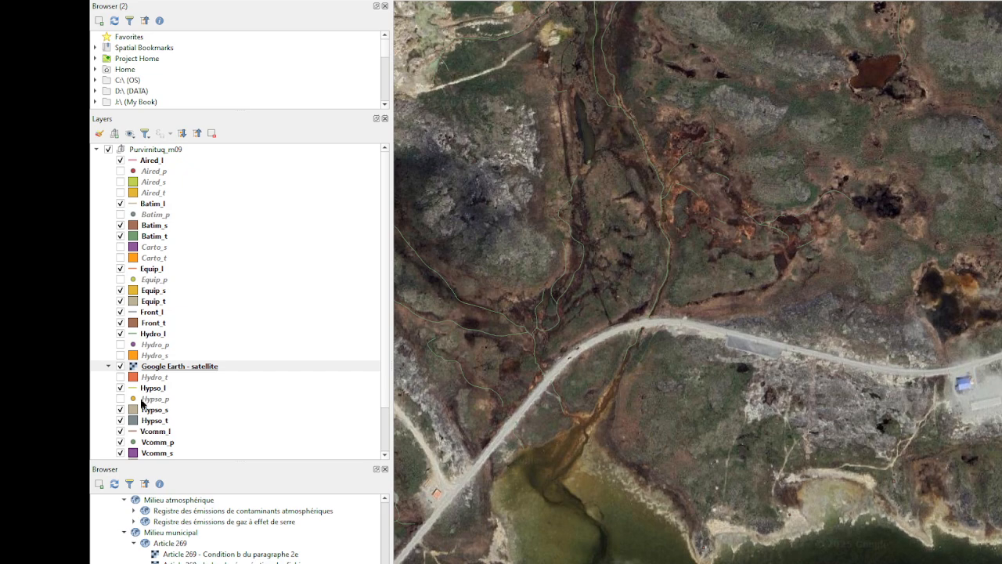
right_click(190, 373)
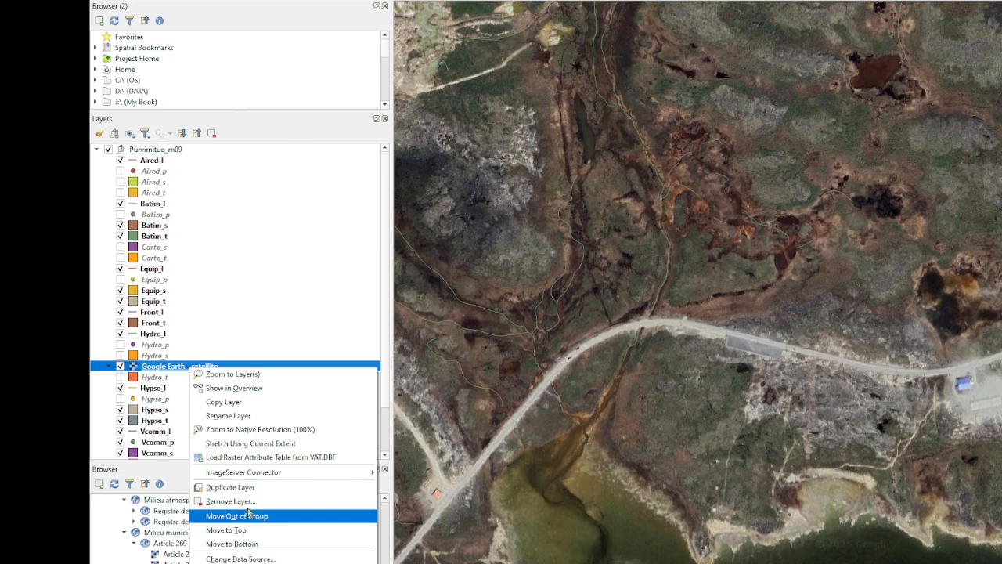
mouse_move(258, 477)
left_click(241, 518)
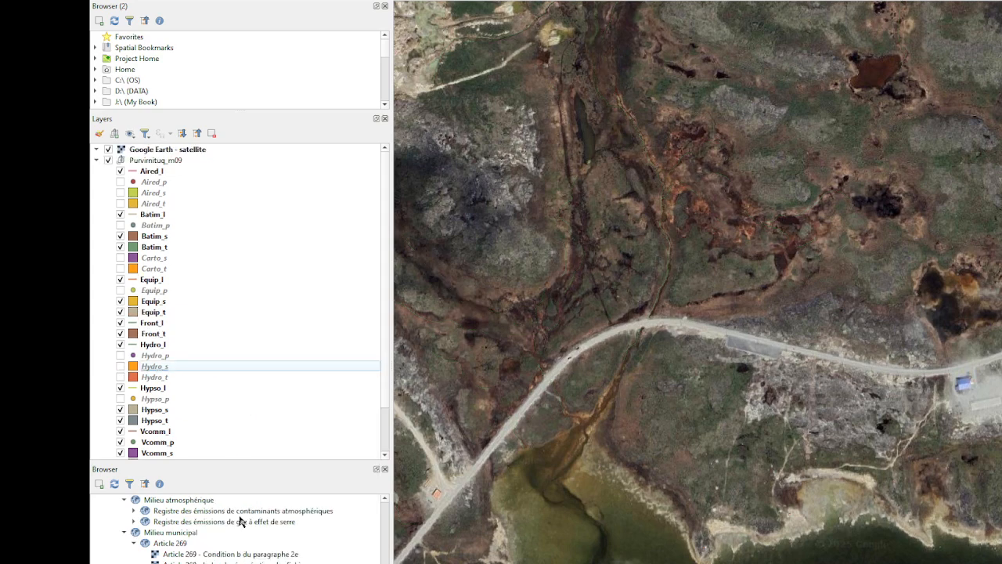
left_click(167, 152)
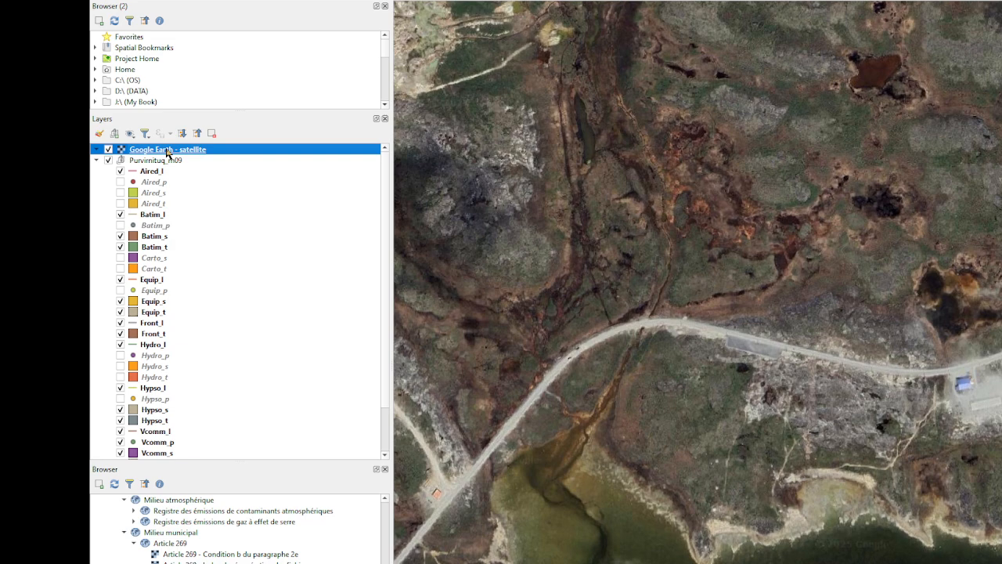
right_click(166, 152)
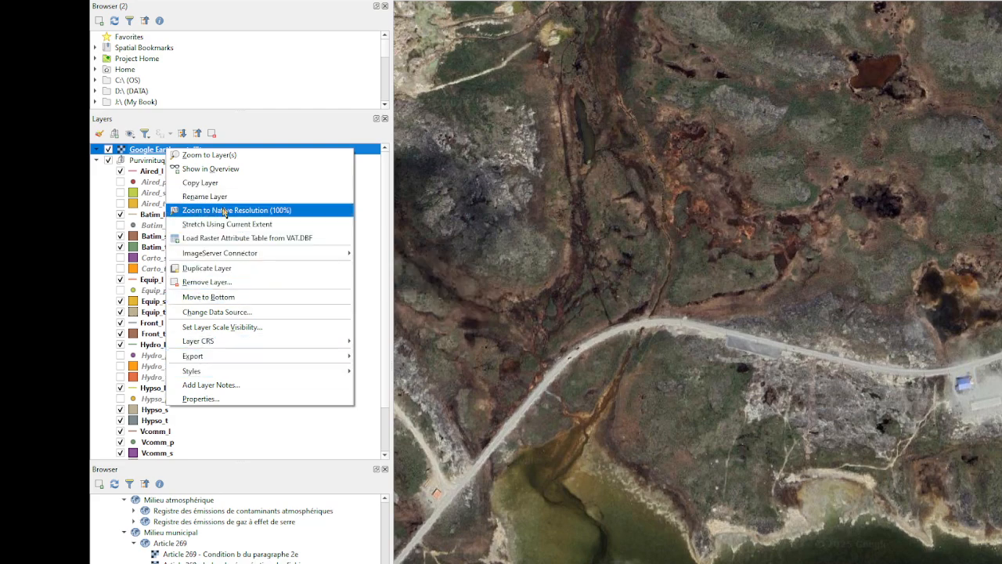
left_click(209, 298)
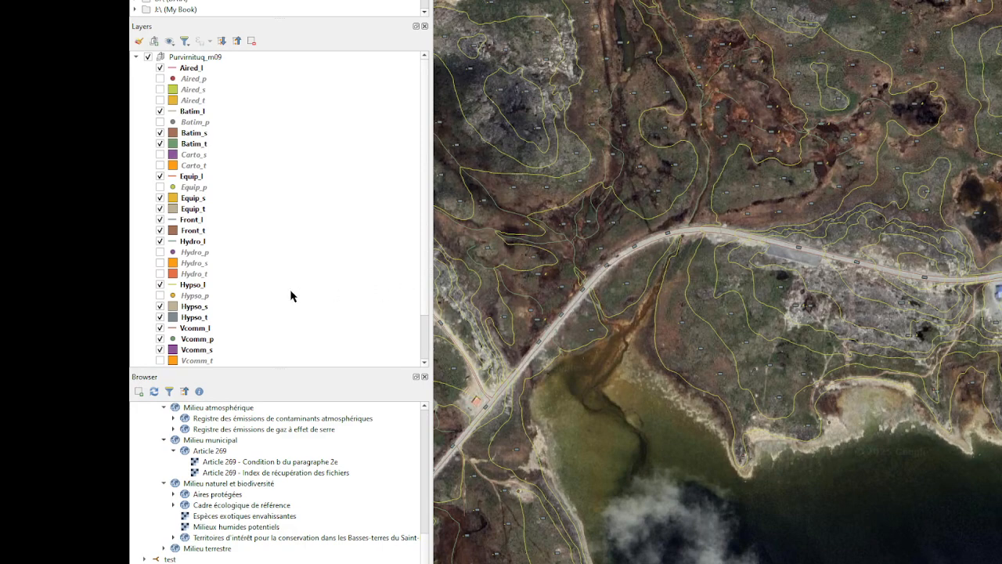
Hide the Google Earth - satellite layer and show it again to compare the imagery with the vector layers.
scroll(293, 297, "down", 2)
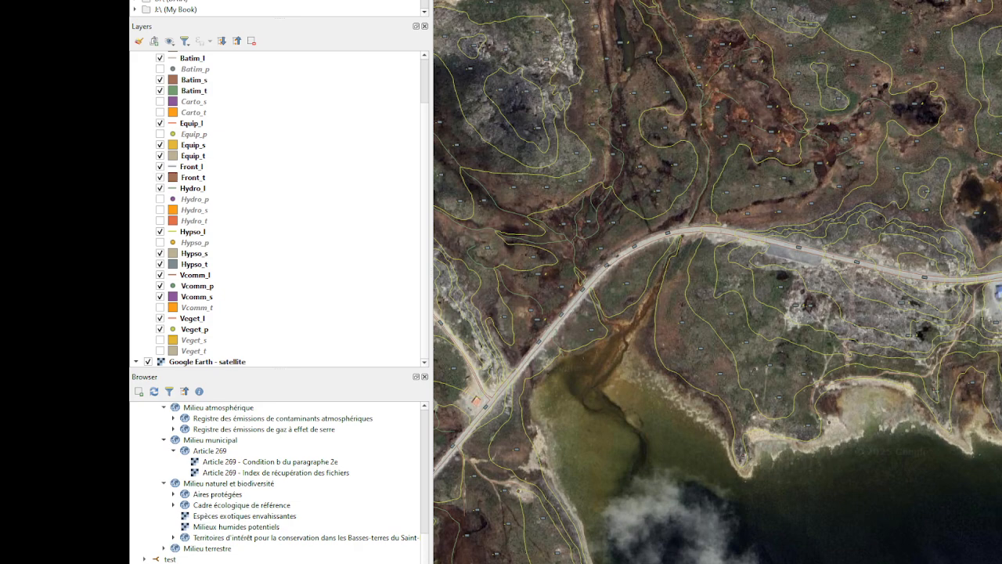
left_click(149, 362)
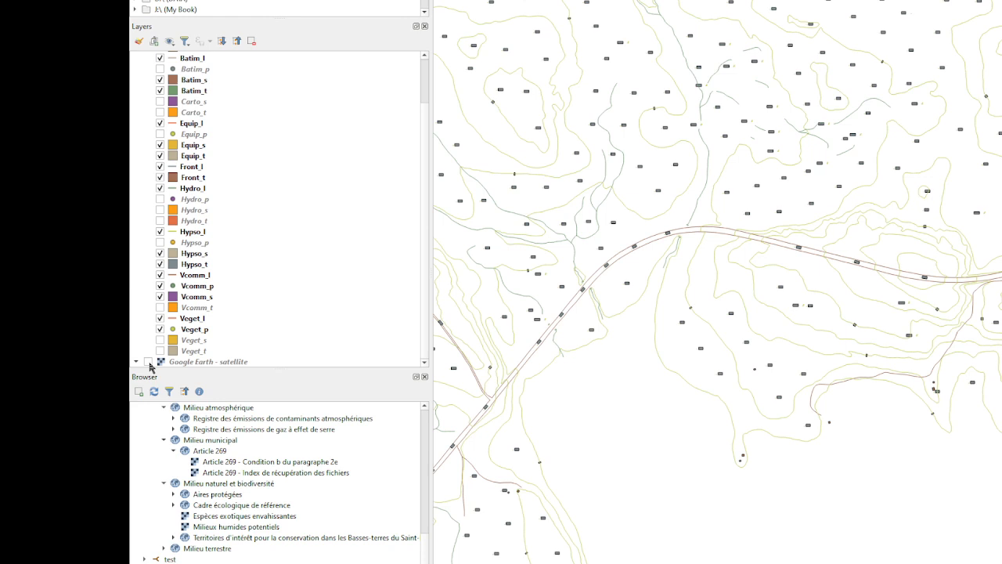
left_click(149, 362)
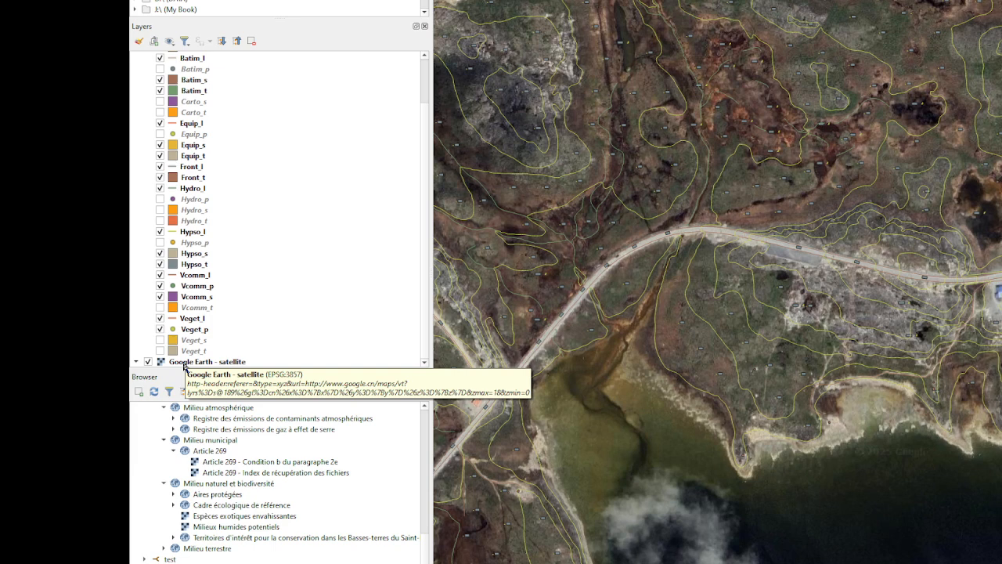
right_click(184, 365)
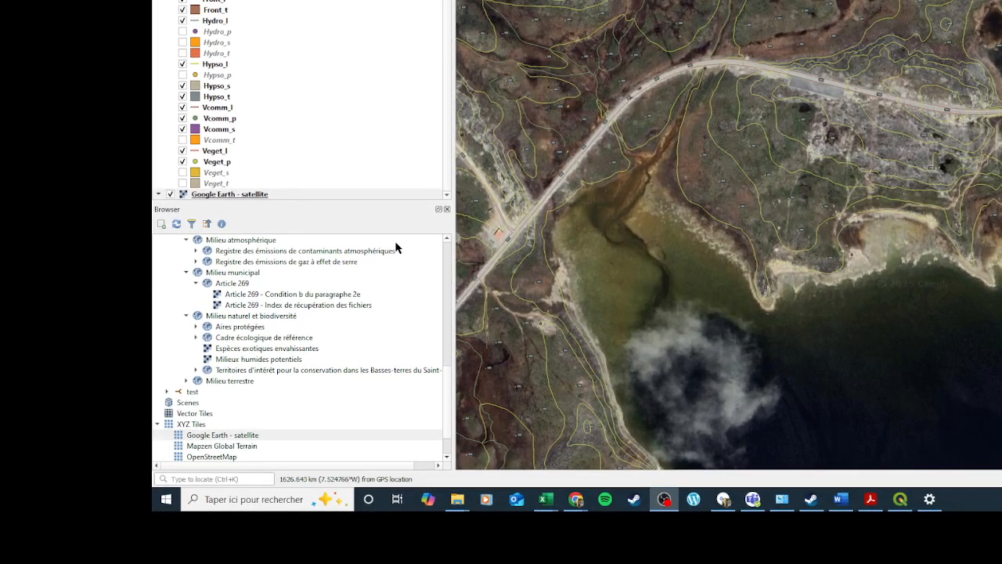
Set the global opacity of the Google Earth - satellite layer to 50% in its transparency properties.
right_click(219, 196)
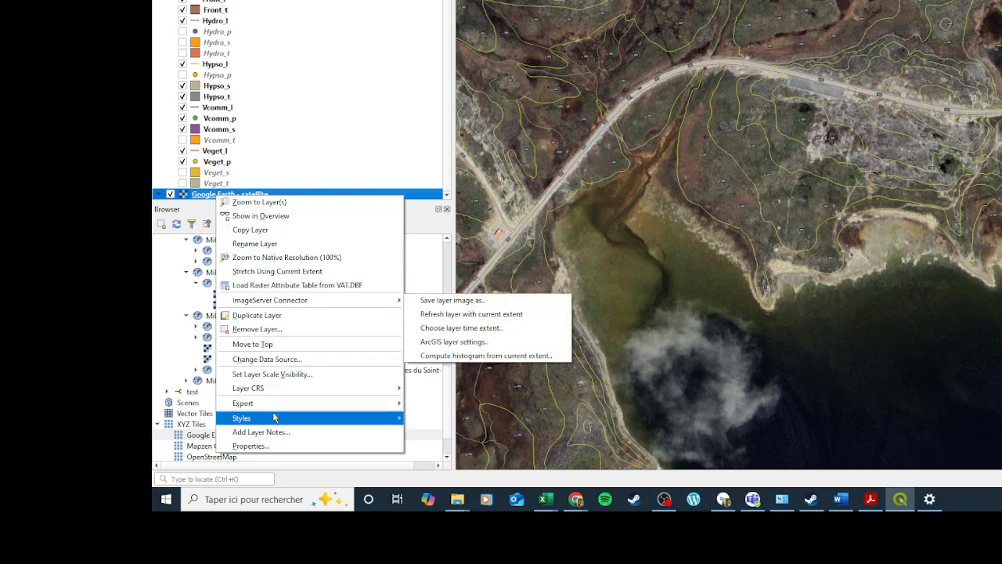
mouse_move(262, 423)
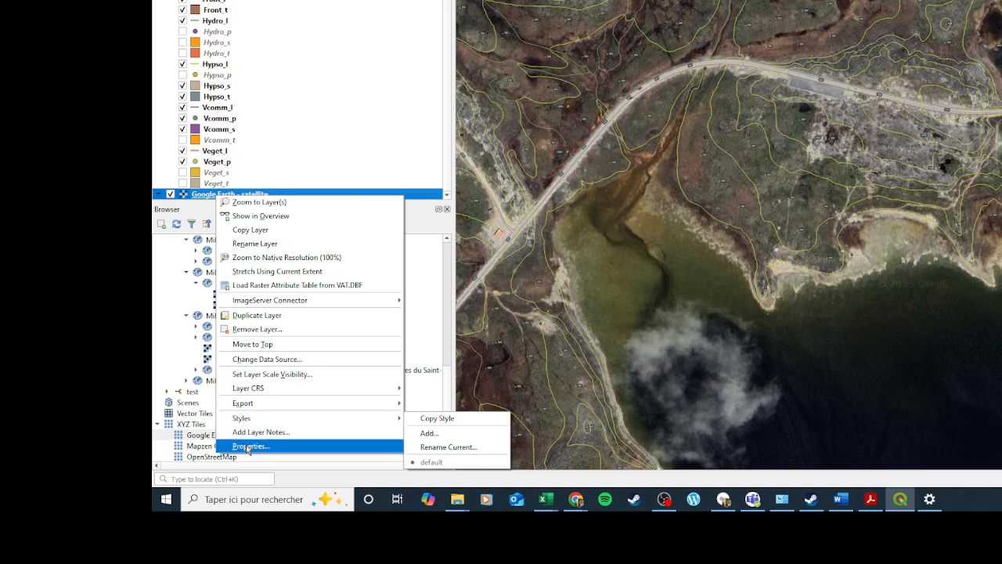
left_click(248, 446)
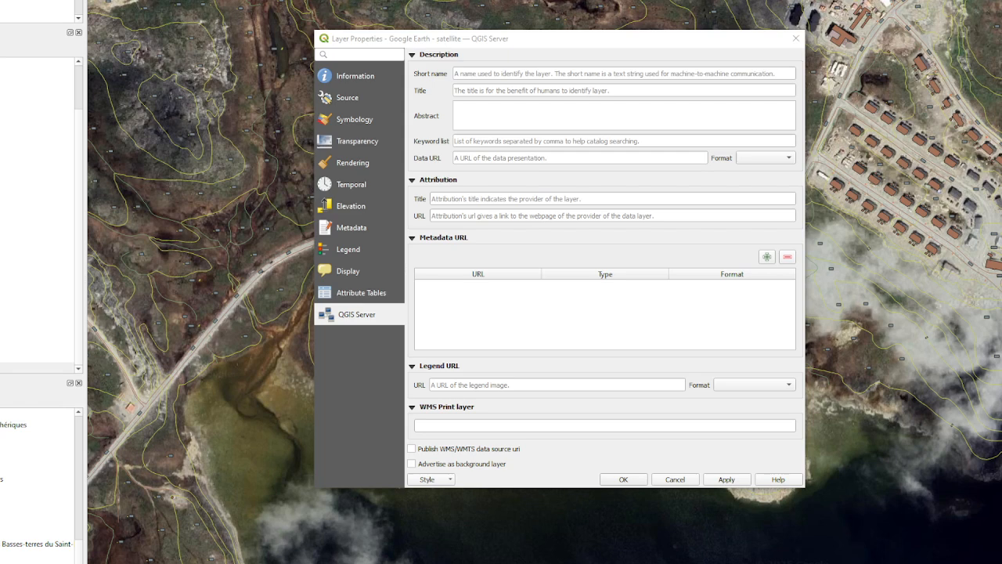
left_click(360, 142)
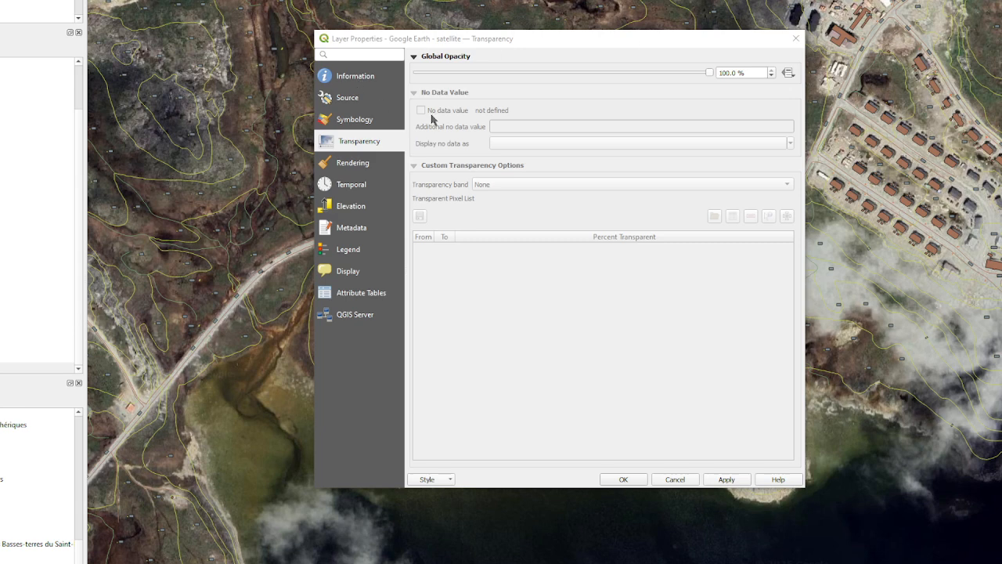
left_click(726, 72)
double_click(725, 72)
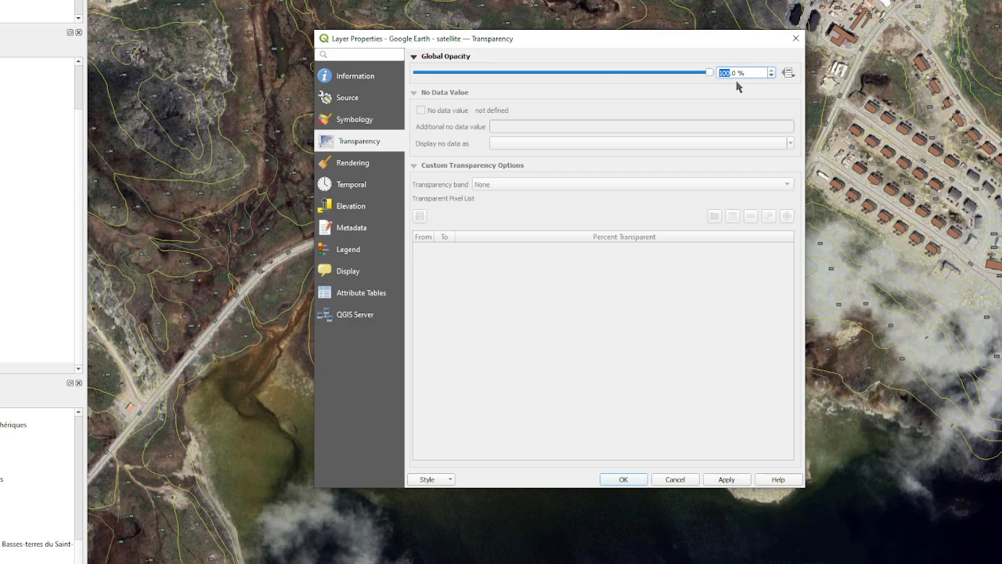
type("50")
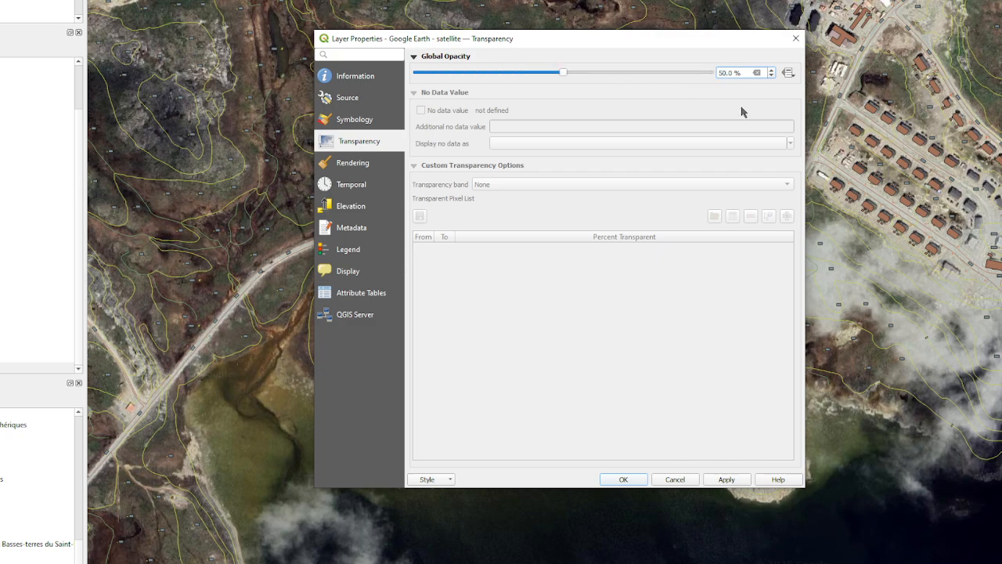
key("Return")
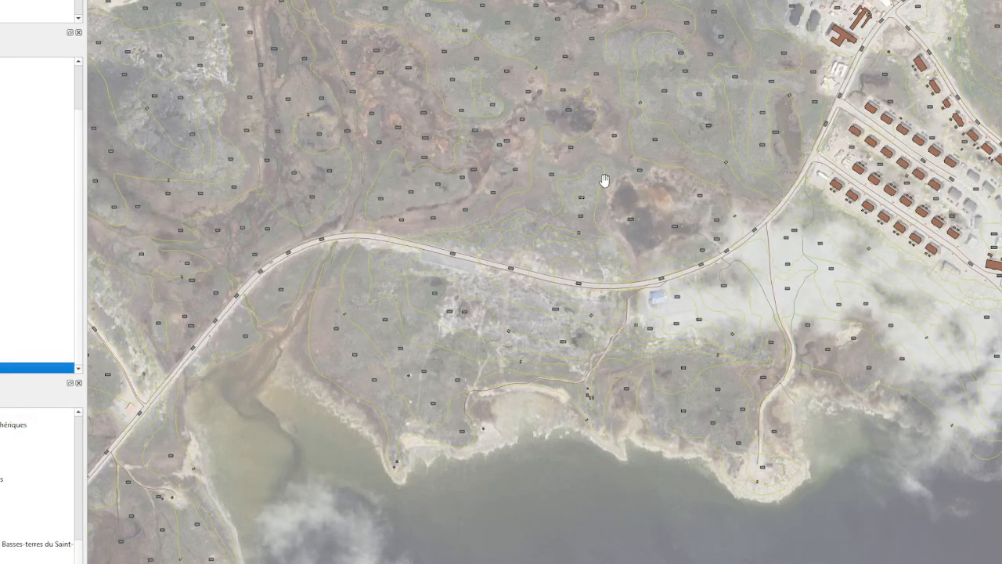
Examine the semi-transparent satellite imagery beneath the vector layers along the coastal road and across the village.
scroll(608, 182, "down", 1)
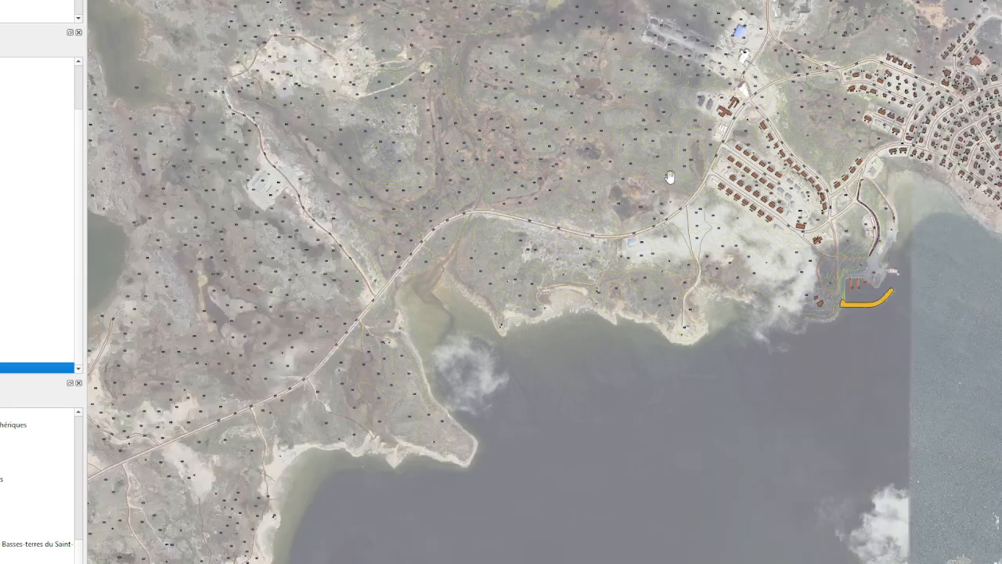
left_click_drag(669, 177, 587, 234)
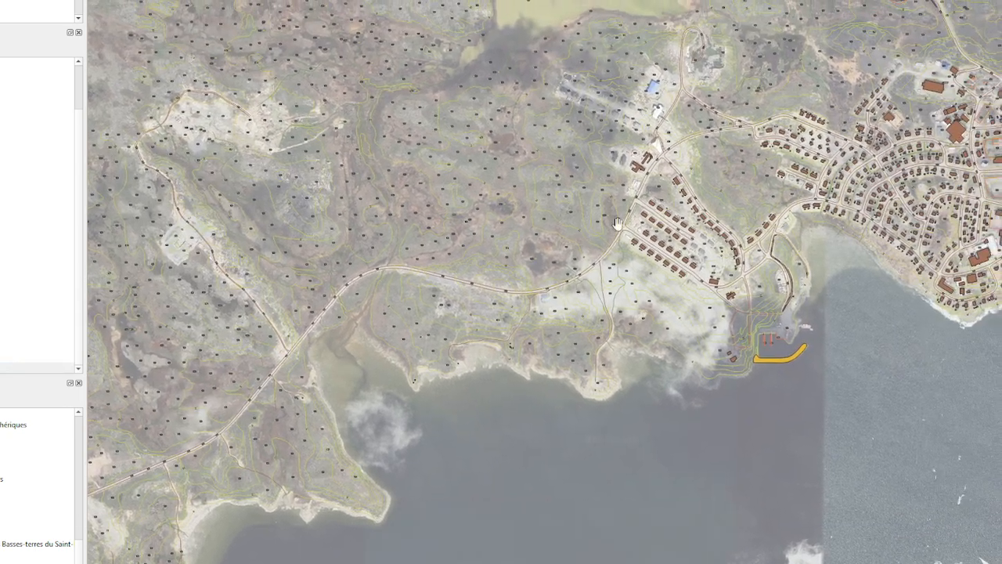
scroll(692, 202, "down", 1)
scroll(711, 198, "up", 1)
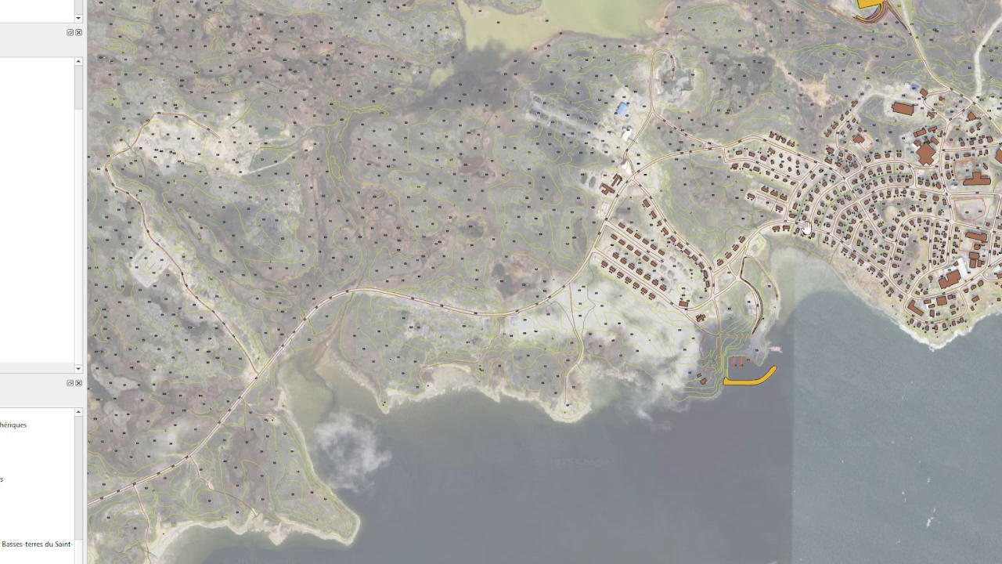
left_click_drag(688, 287, 613, 335)
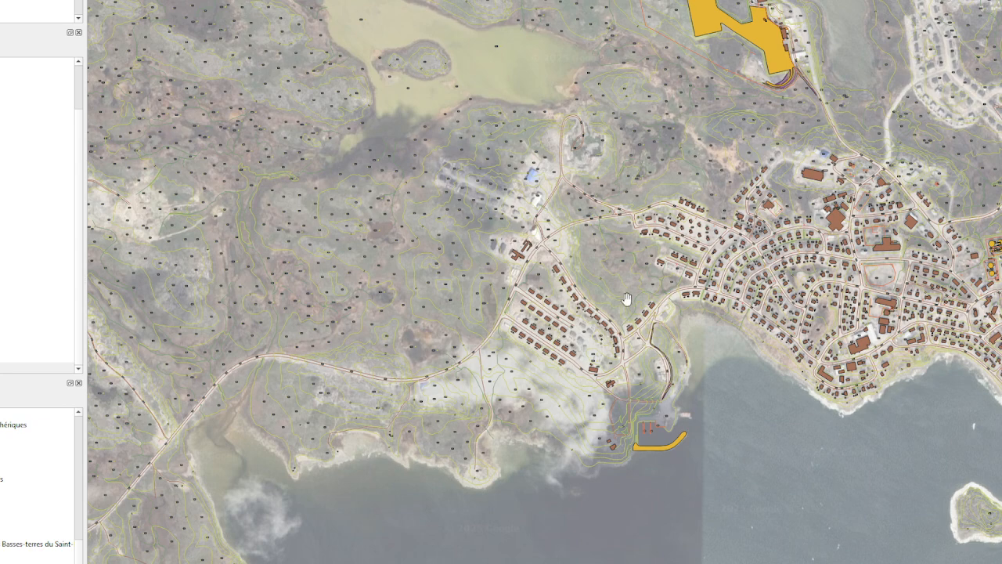
left_click_drag(619, 301, 521, 378)
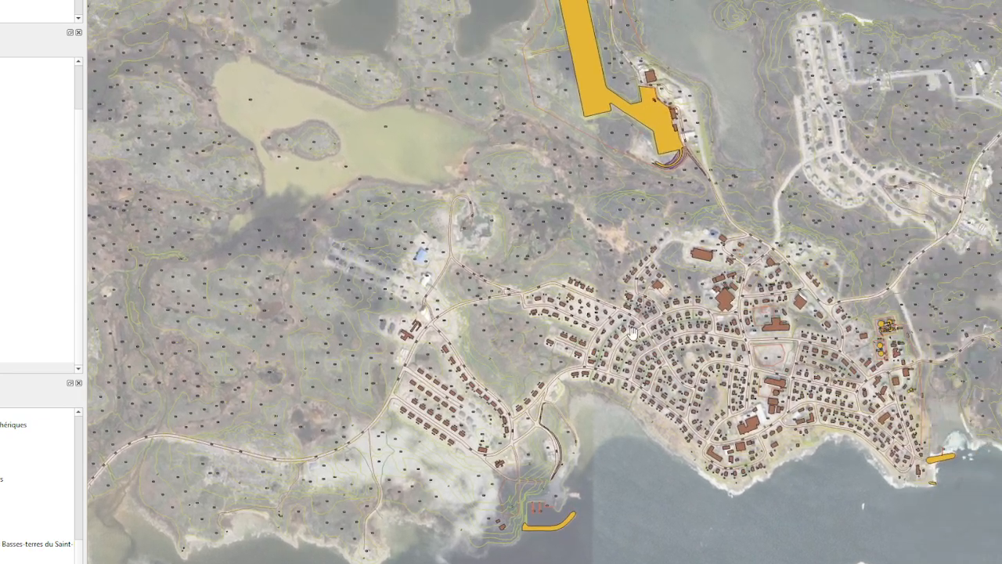